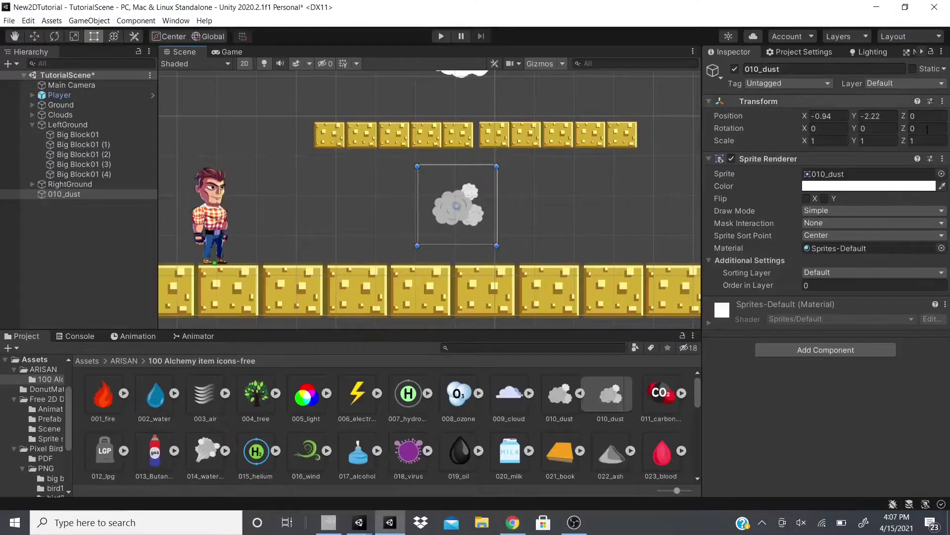
- Add a Point Effector 2D component to the 010_dust object
click(797, 350)
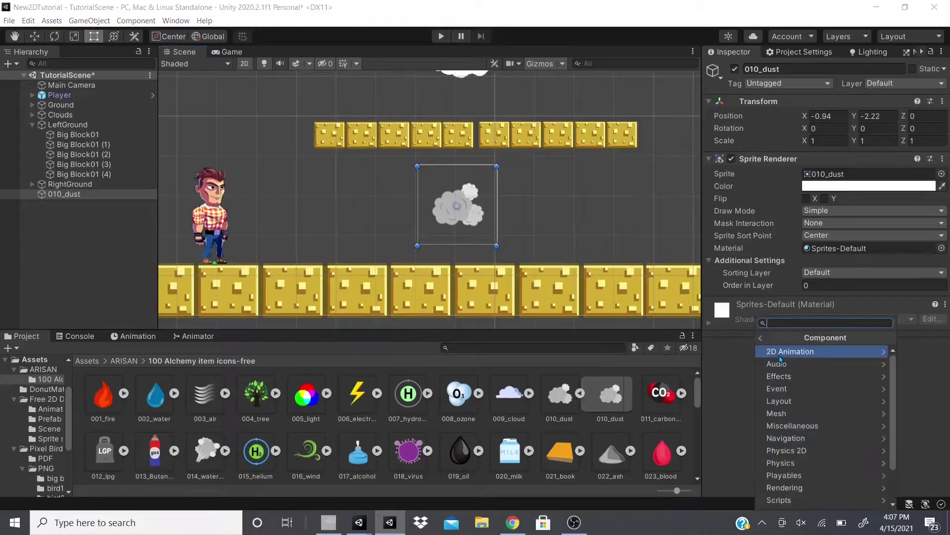
text(p)
key(BackSpace)
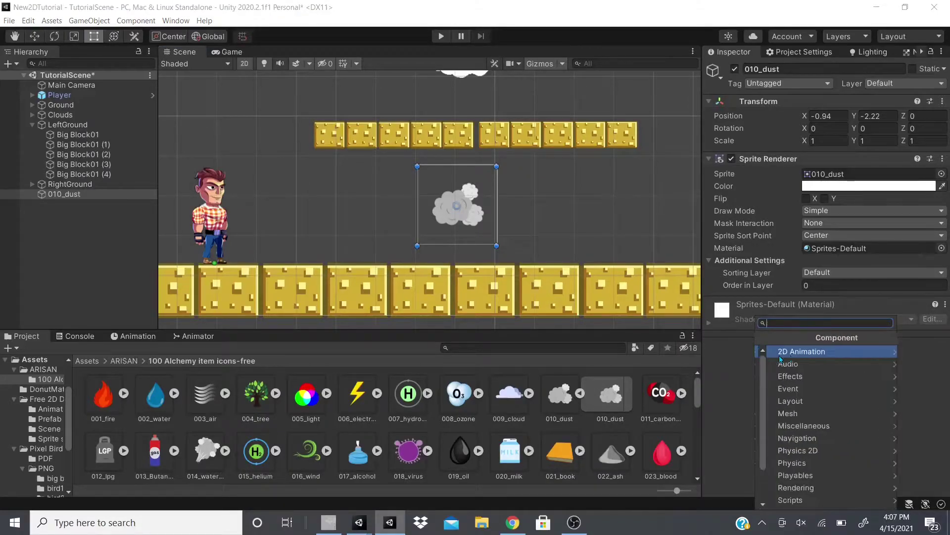
key(Down)
key(Down)
key(Down)
key(Down)
key(Down)
key(Down)
key(Down)
key(Down)
key(Return)
key(Return)
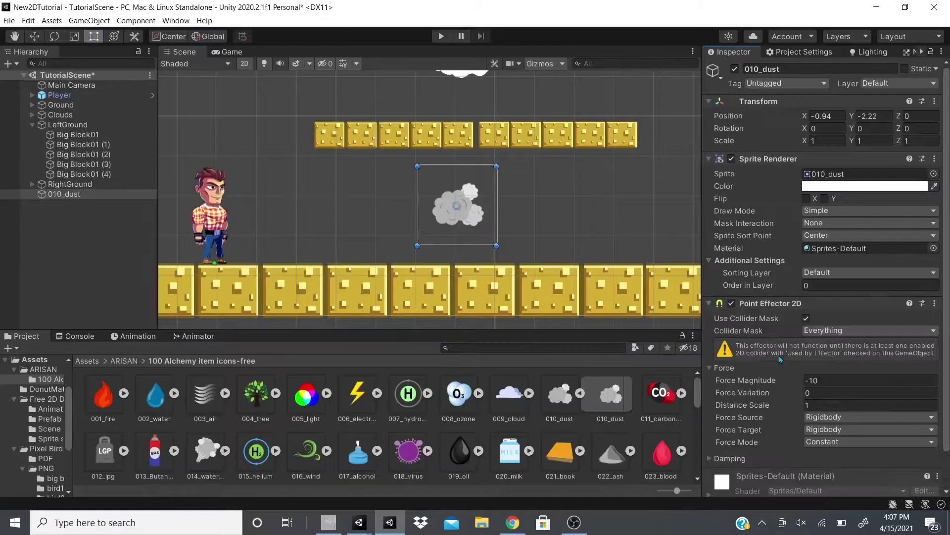
- Add a Box Collider 2D component to the 010_dust object
scroll(806, 412, down, 3)
click(796, 487)
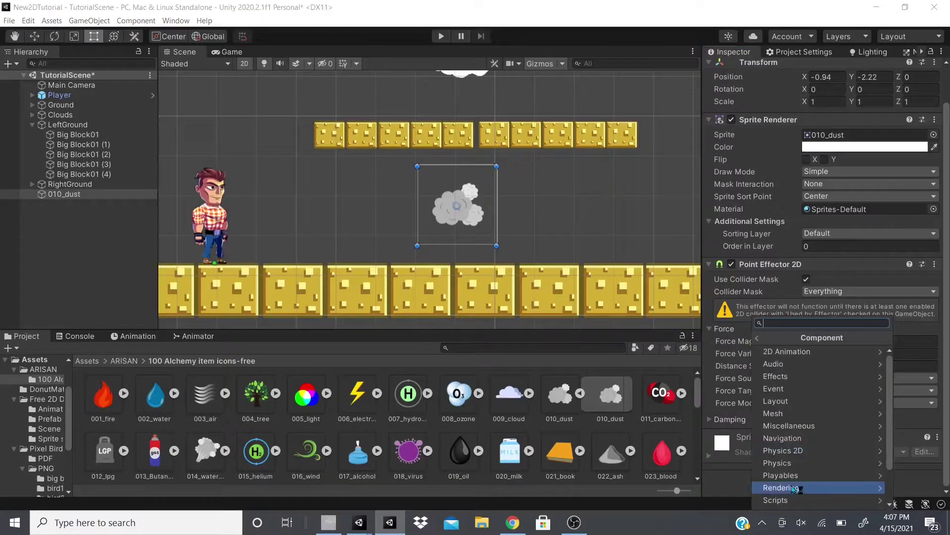
text(coll)
key(Down)
key(Return)
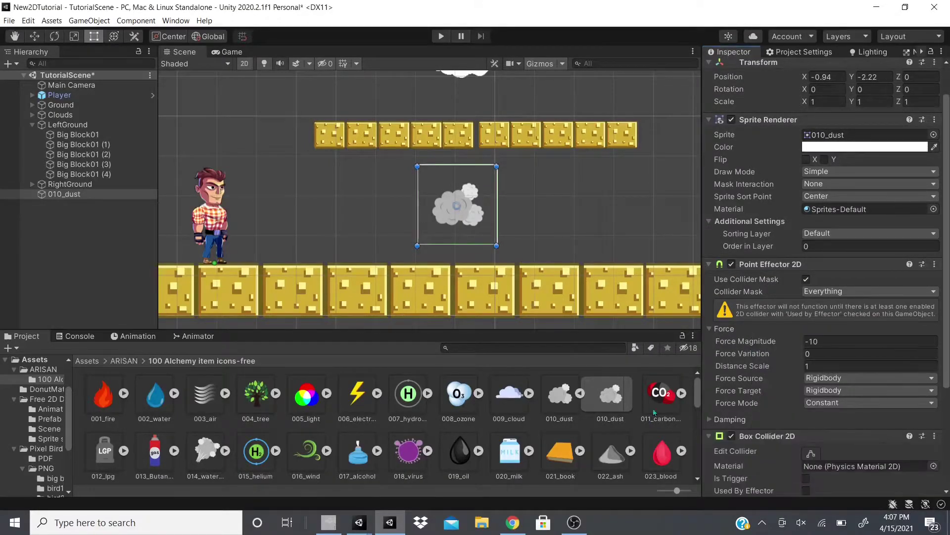
- Reshape the box collider's edges to fit tightly around the dust cloud, about 1.3 by 1.13 units
click(810, 454)
scroll(495, 267, up, 4)
drag(421, 236, 420, 205)
drag(419, 84, 420, 113)
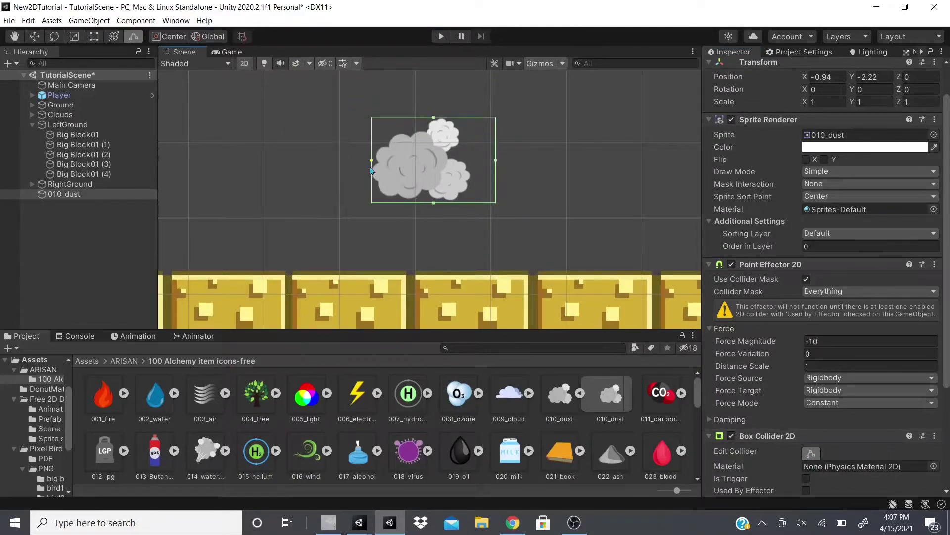
drag(496, 160, 468, 160)
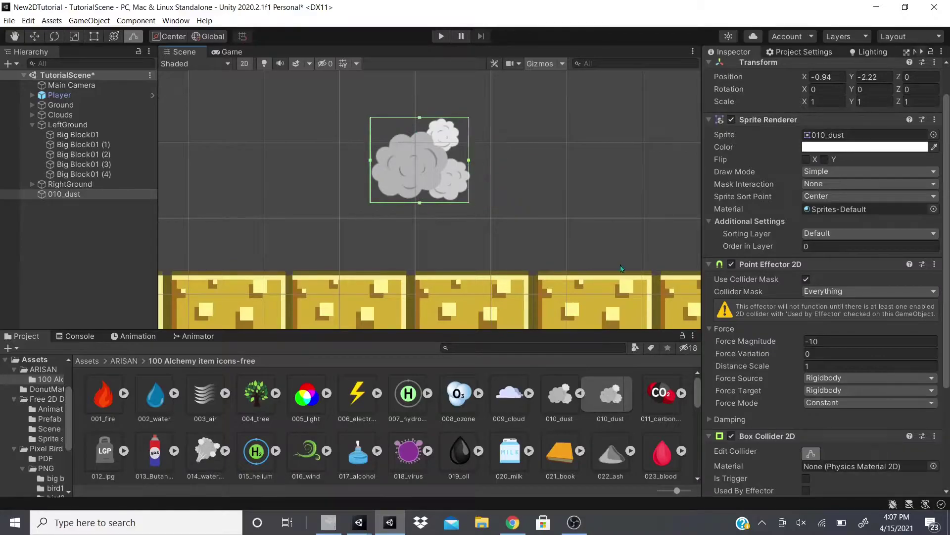
- Enable Used By Effector and Is Trigger on the dust cloud's Box Collider 2D
scroll(850, 375, down, 5)
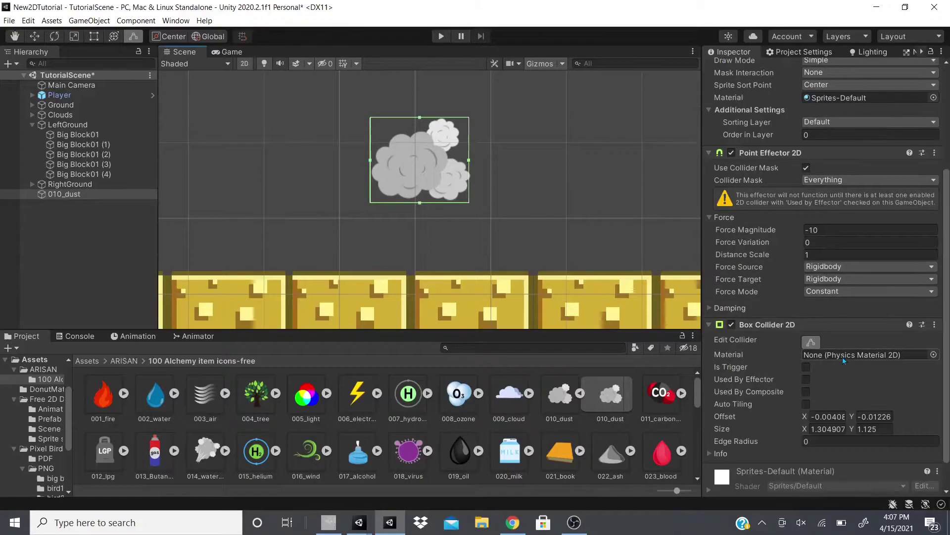
click(806, 379)
click(805, 342)
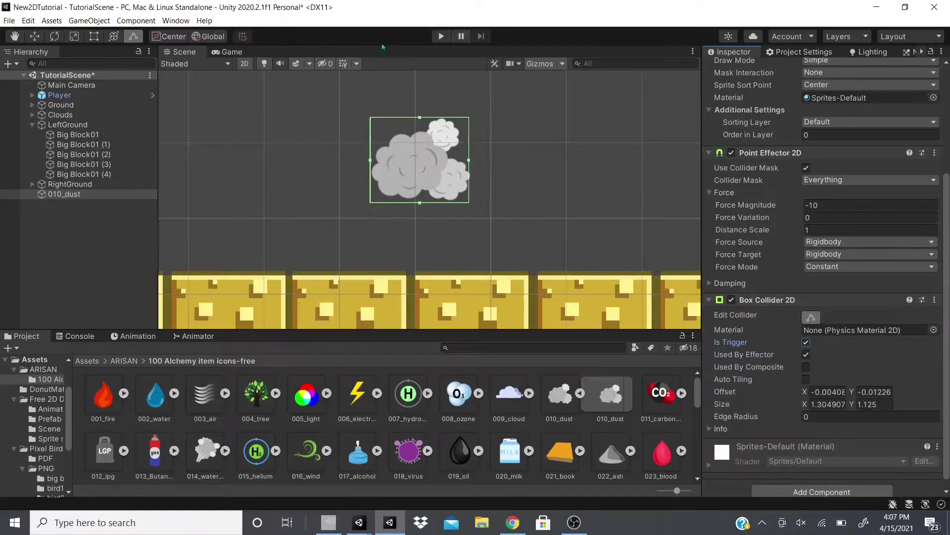
- Briefly run and stop the scene, and review the Player's Rigidbody 2D, Polygon Collider 2D and Player Movement settings
click(441, 36)
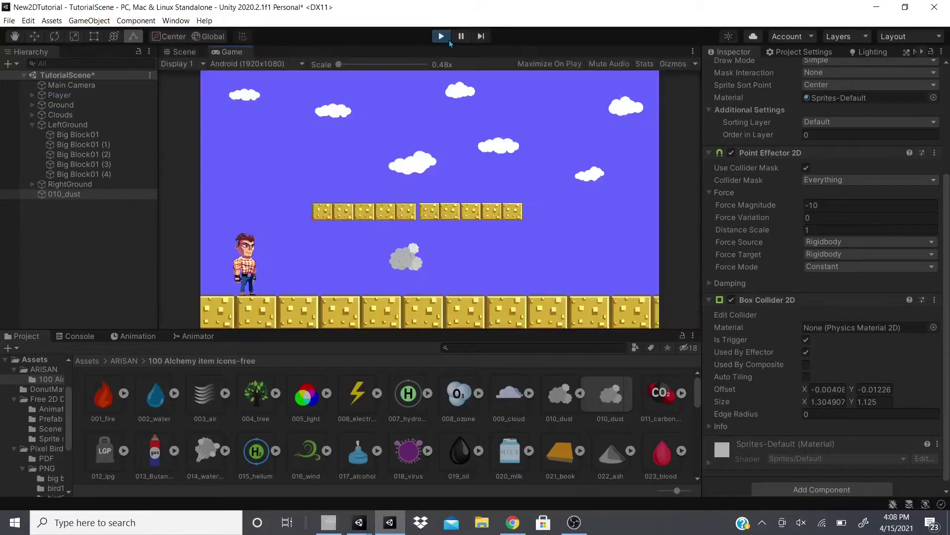
click(443, 38)
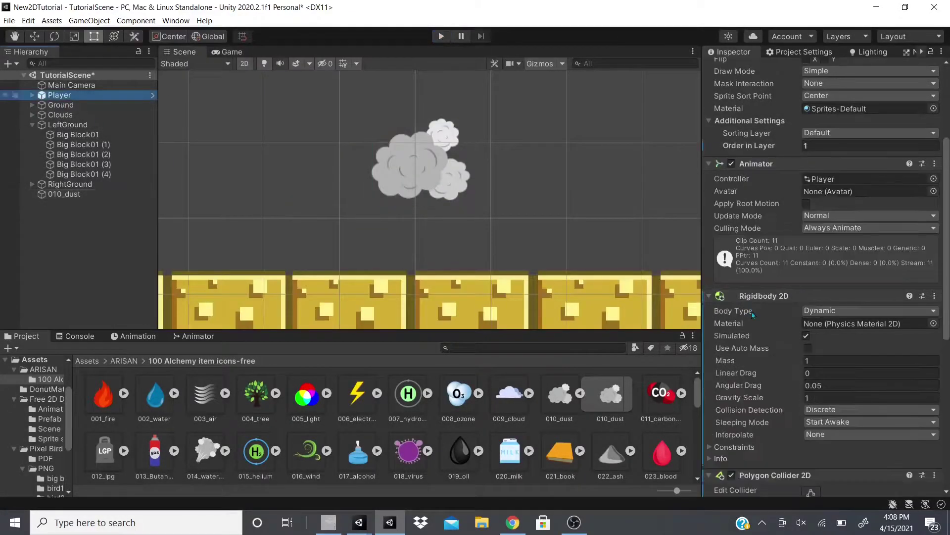
scroll(896, 296, down, 10)
middle_drag(317, 212, 415, 205)
scroll(406, 199, down, 15)
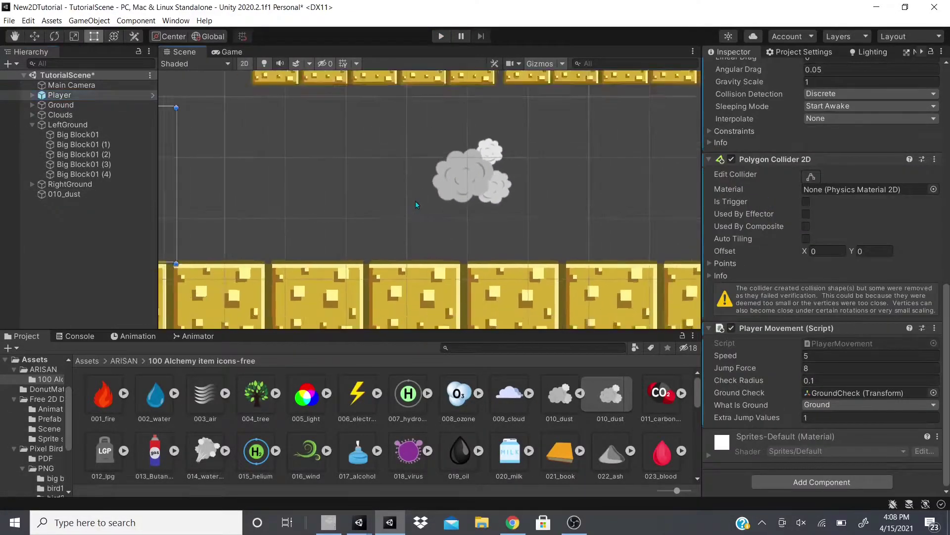
scroll(208, 208, up, 9)
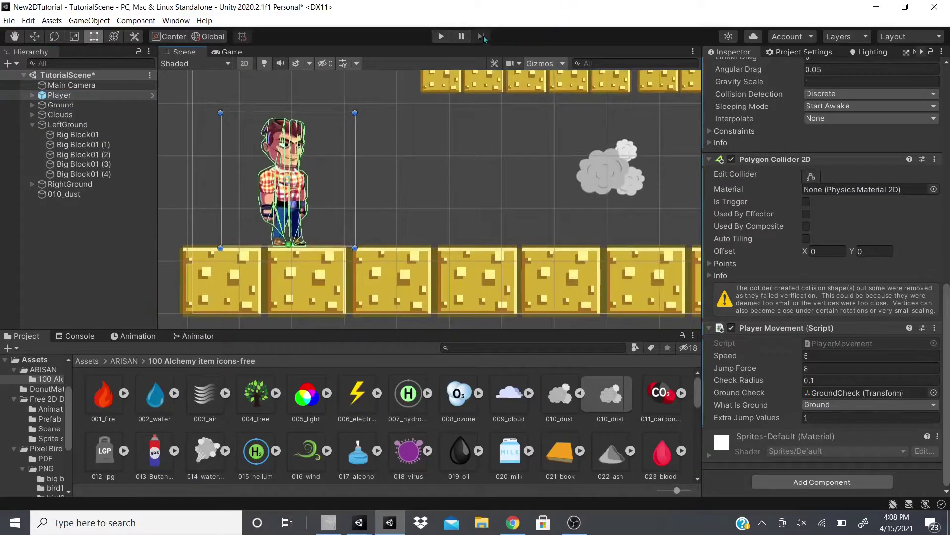
- Run the scene and move 010_dust's Box Collider 2D above its Point Effector 2D in the component order
click(441, 39)
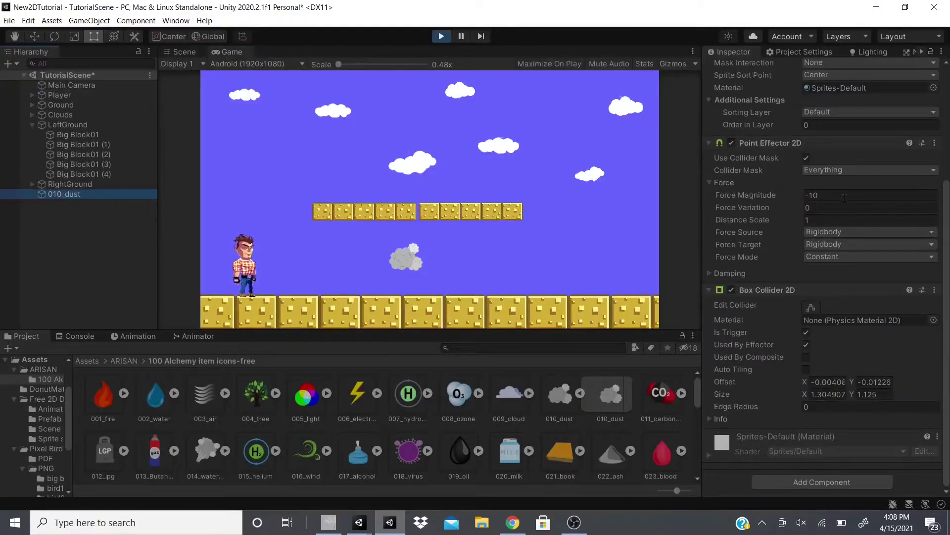
click(934, 291)
click(797, 331)
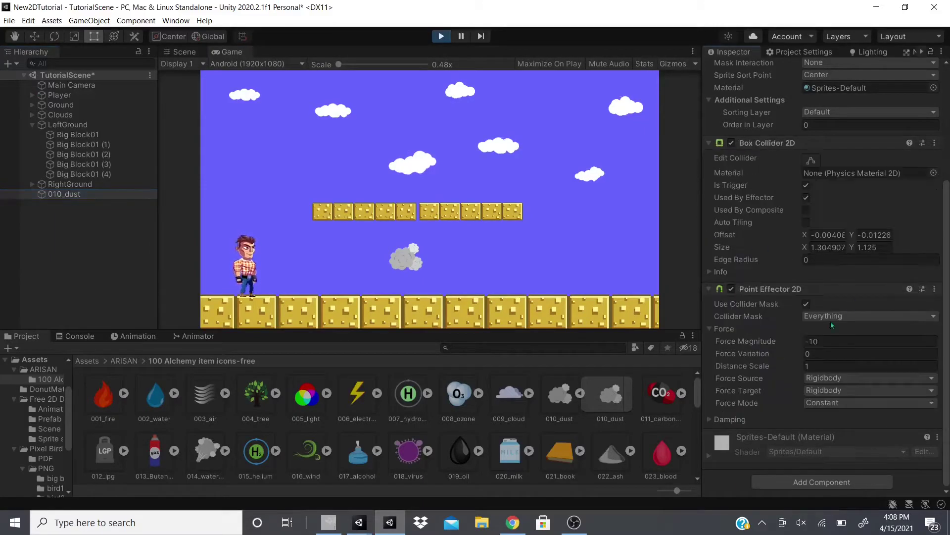
- Walk the player back and forth through the dust cloud to test the point effector's pull
click(353, 258)
key(Right)
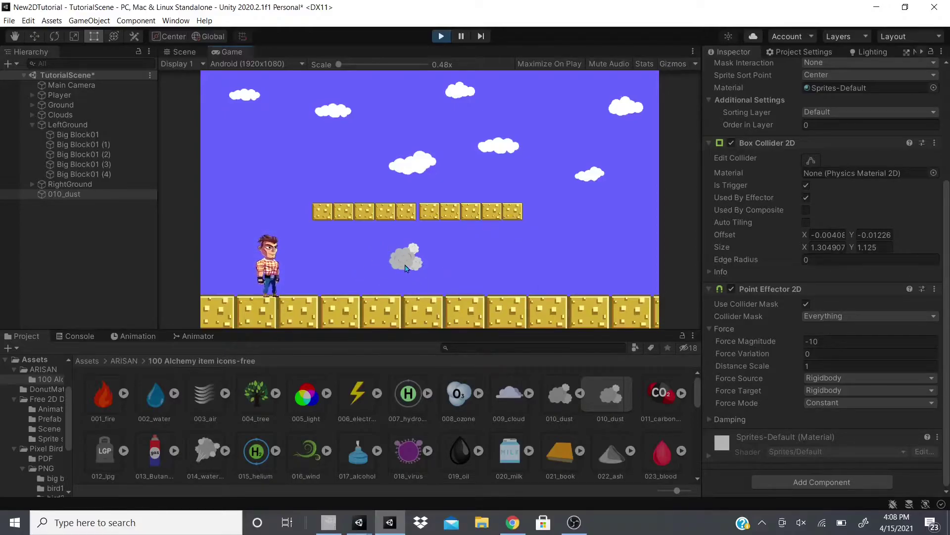
key(Right)
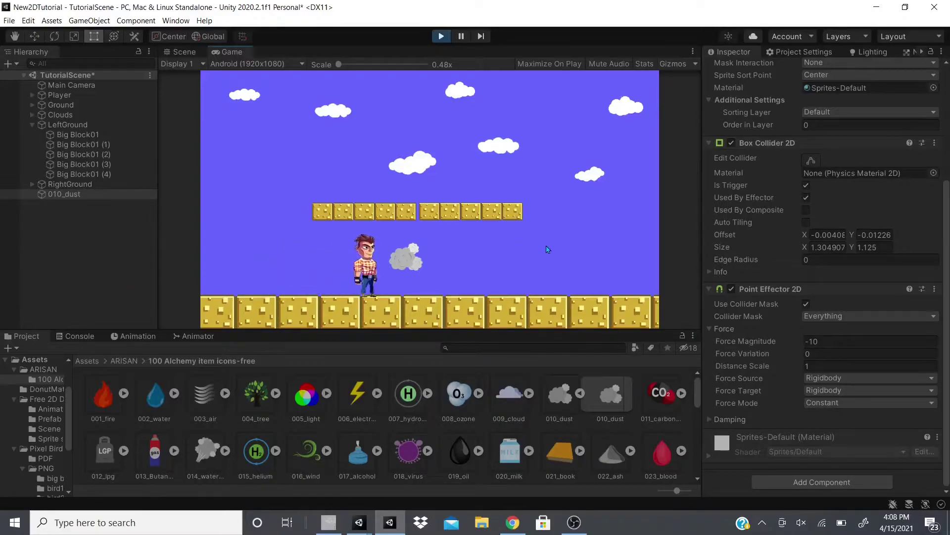
key(Left)
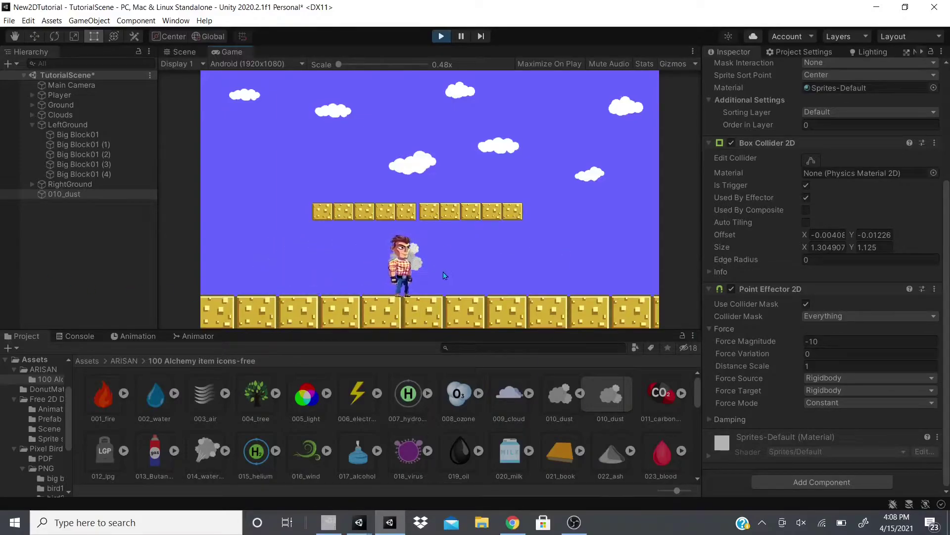
key(d)
key(a)
- Set the Point Effector 2D's Force Magnitude to 20 and walk the player toward the dust cloud to test it
click(851, 342)
text(a)
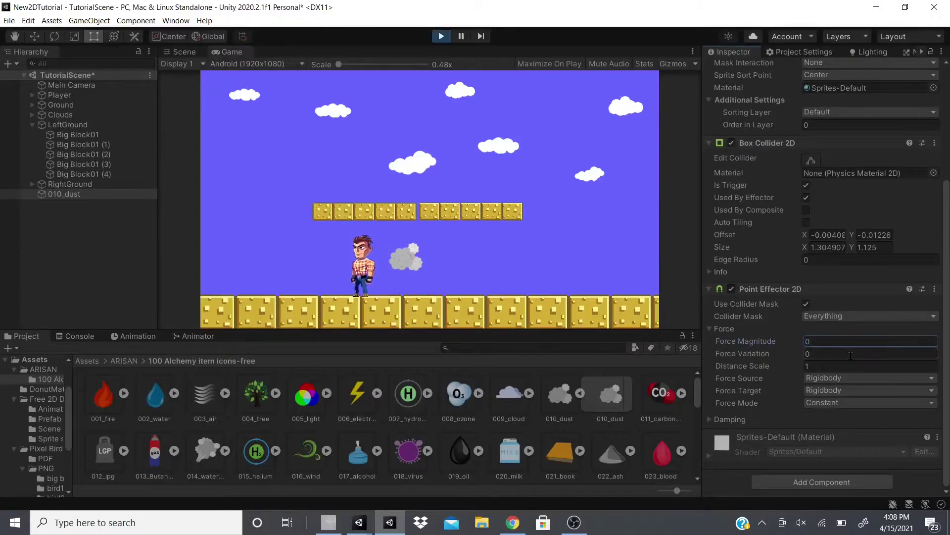
text(2)
click(508, 214)
key(d)
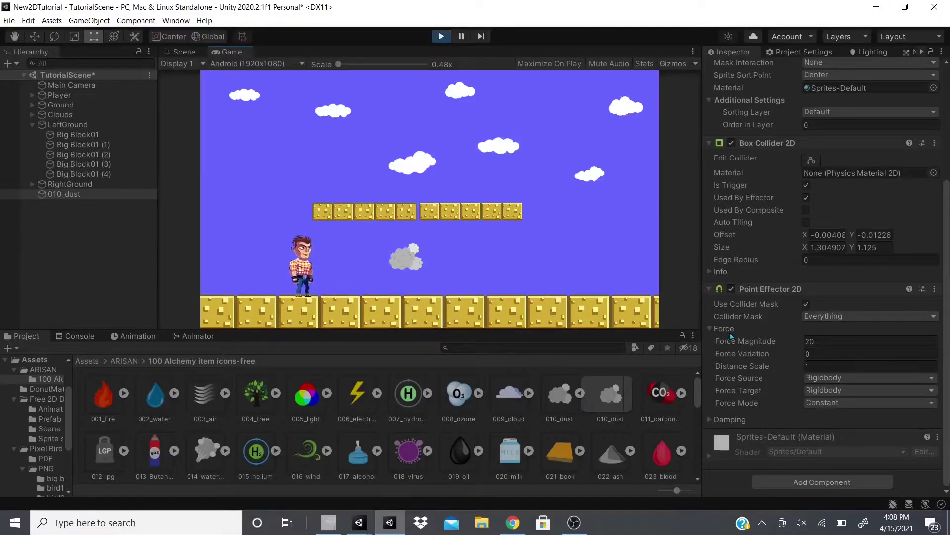
- Raise the Force Variation to about 8.74 and walk the player through the dust cloud from both sides
drag(764, 354, 17, 352)
click(460, 211)
key(d)
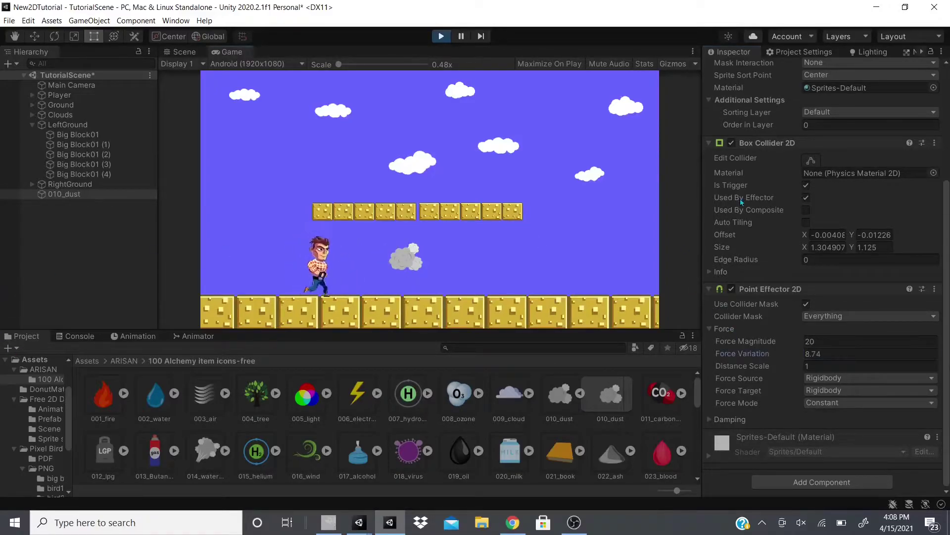
key(d)
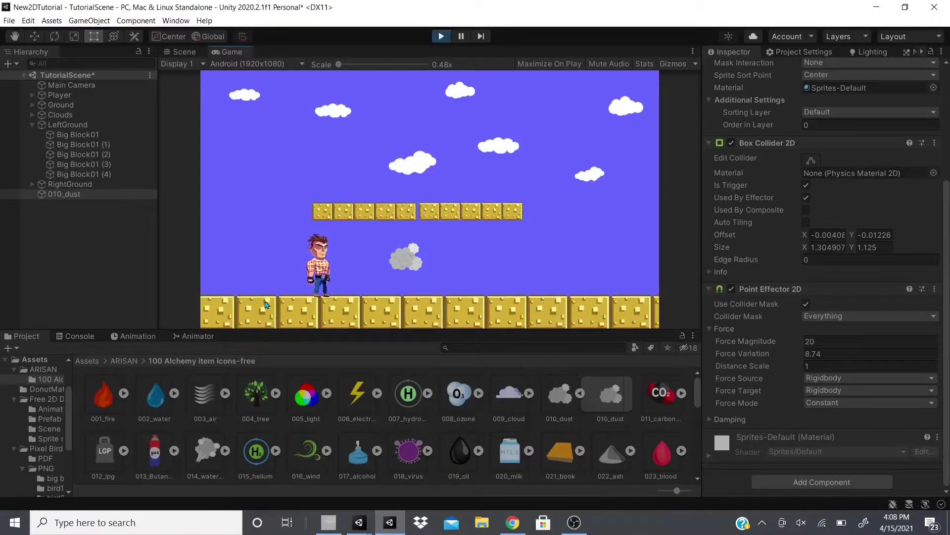
key(Right)
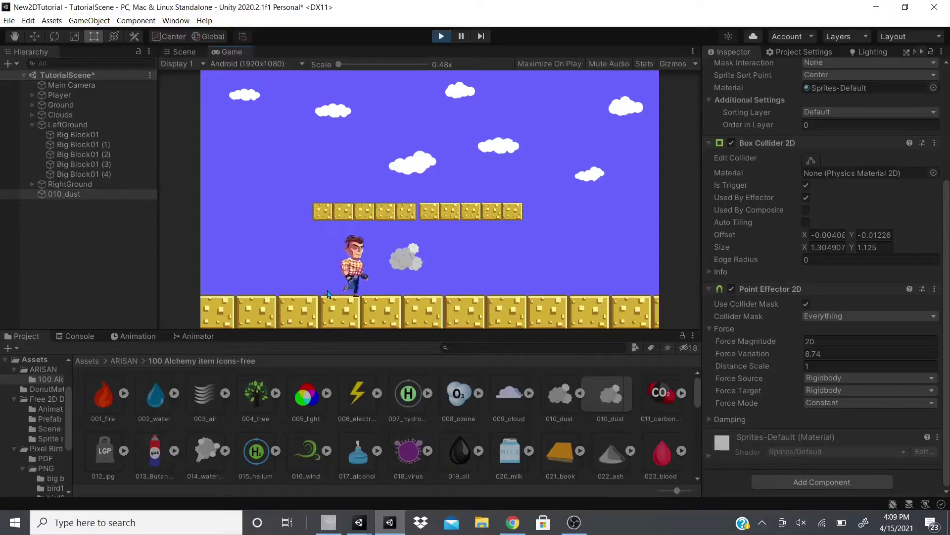
key(Right)
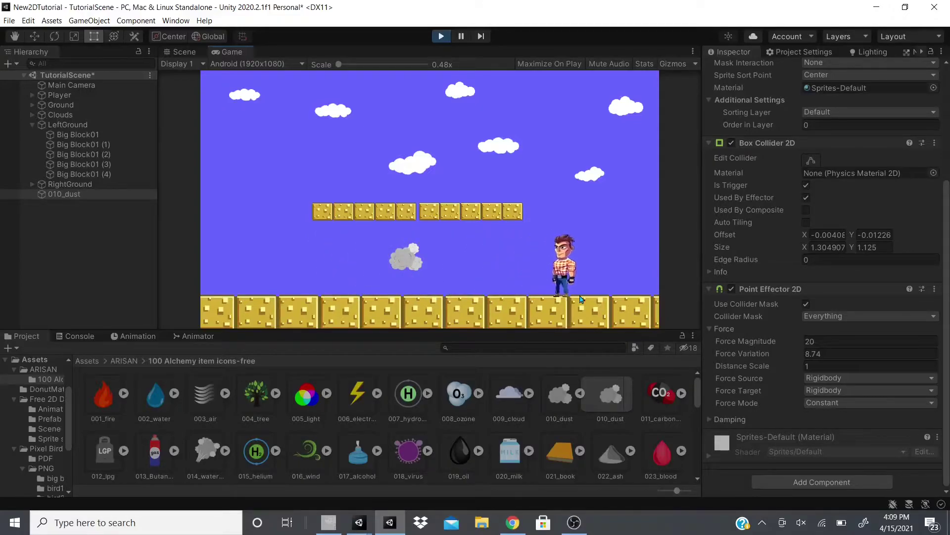
key(Left)
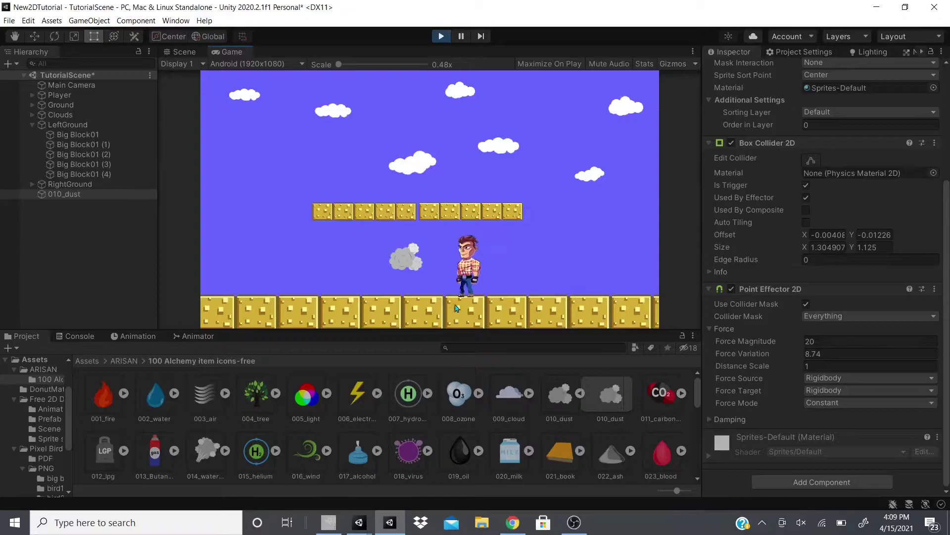
- Set the Force Variation to 0 and the Distance Scale to about 3.97, and walk the player through the dust cloud
click(848, 353)
text(0)
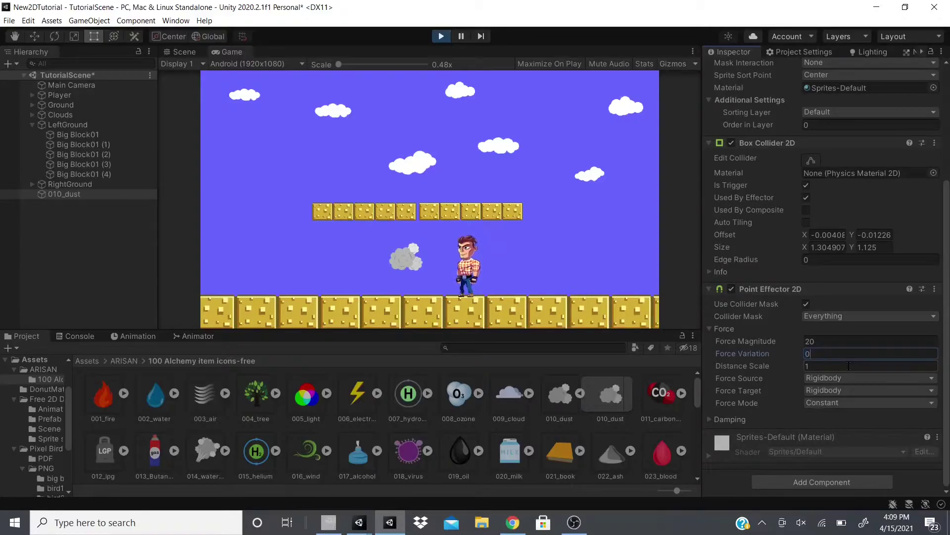
drag(750, 367, 792, 364)
key(Left)
key(Right)
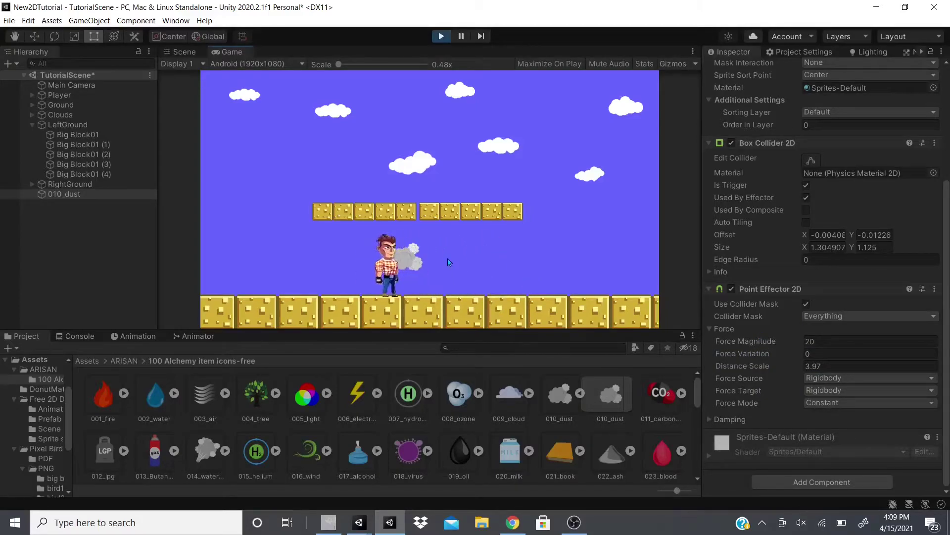
- Set the Force Magnitude to -20, test it in the running game, and set the Distance Scale to 50
drag(819, 342, 807, 353)
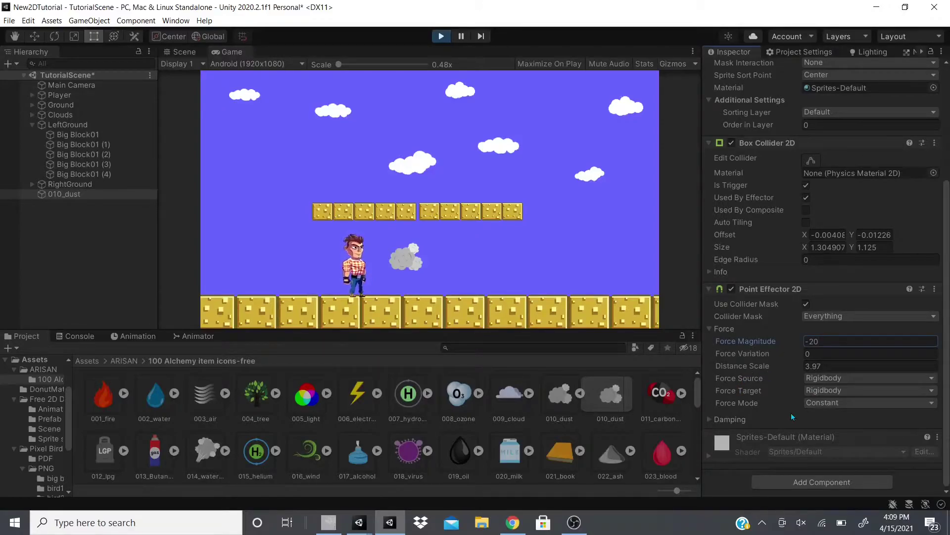
click(464, 233)
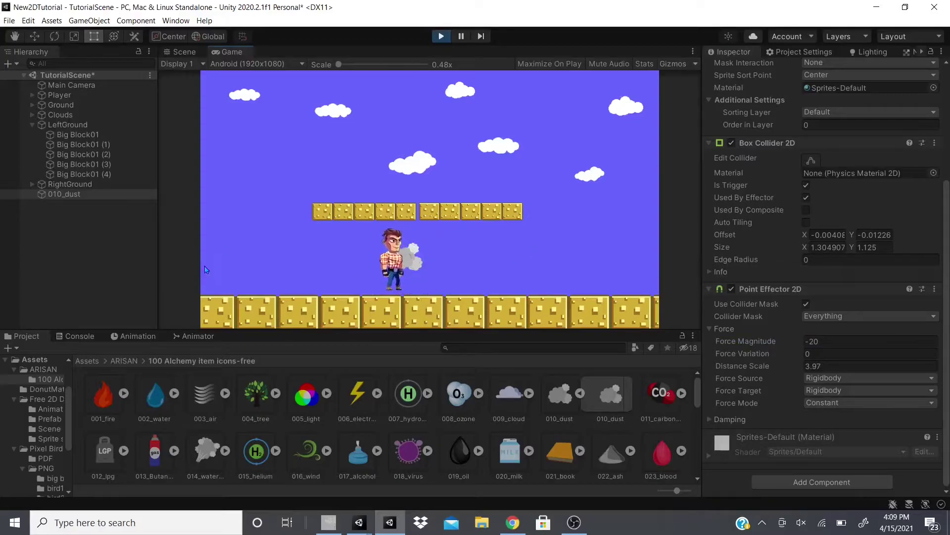
click(873, 366)
text(50)
key(Return)
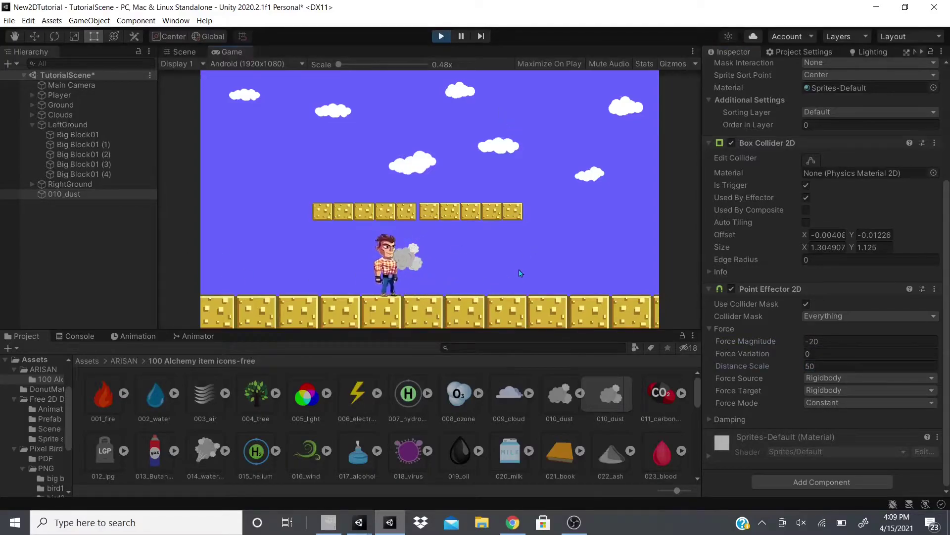
- Set the Point Effector 2D's Distance Scale to 500
click(902, 367)
text(500)
key(Return)
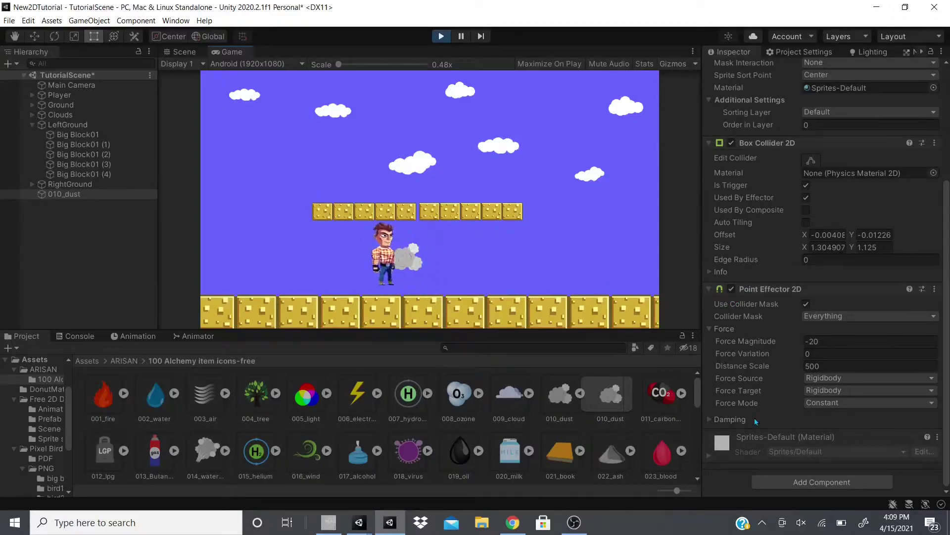
- Change the Point Effector 2D's Force Source to Collider
click(734, 376)
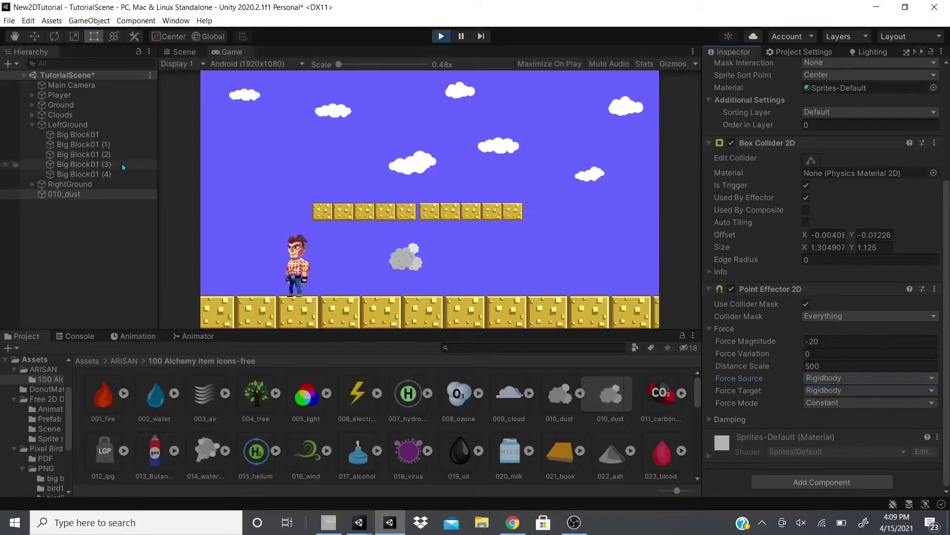
scroll(757, 238, up, 5)
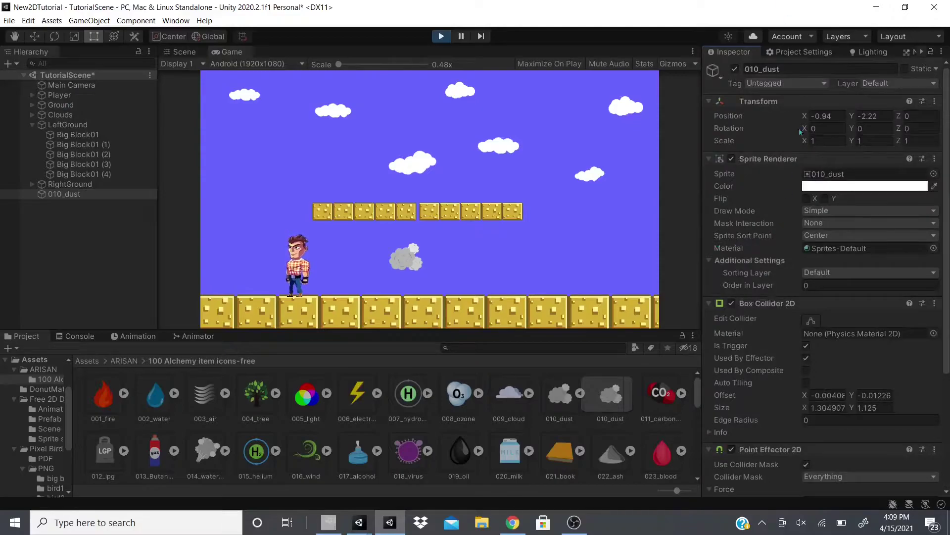
scroll(872, 435, down, 5)
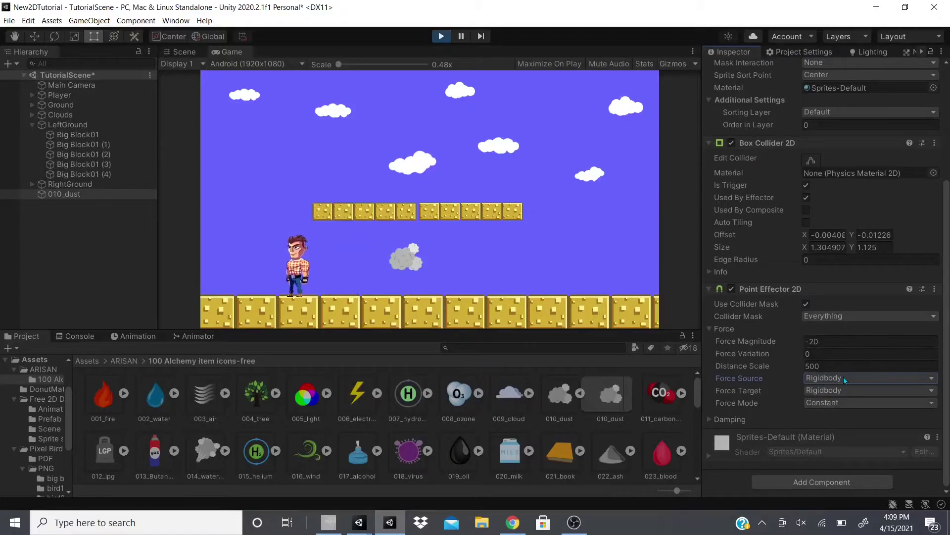
click(825, 377)
click(824, 402)
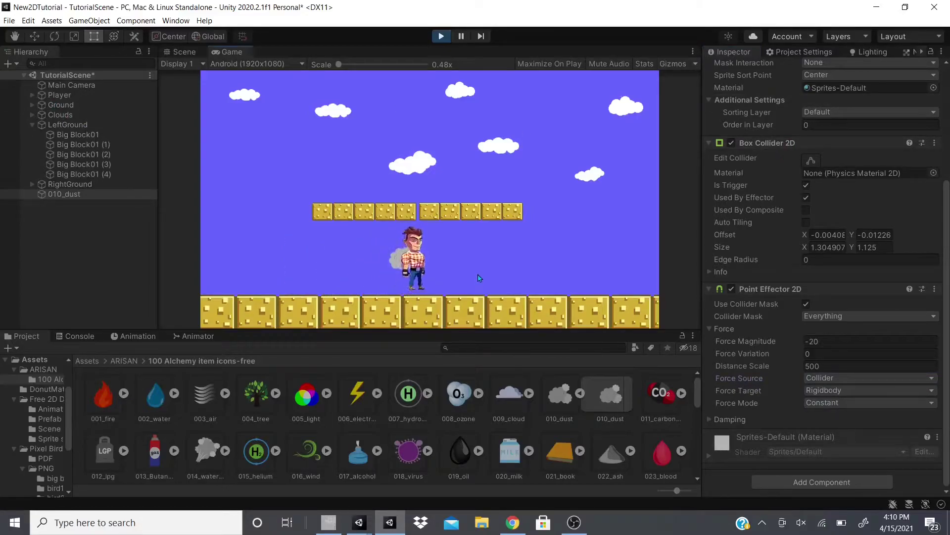
- Set the Point Effector 2D's Force Magnitude to 50 and move the player away from the dust cloud
key(Left)
scroll(807, 420, up, 3)
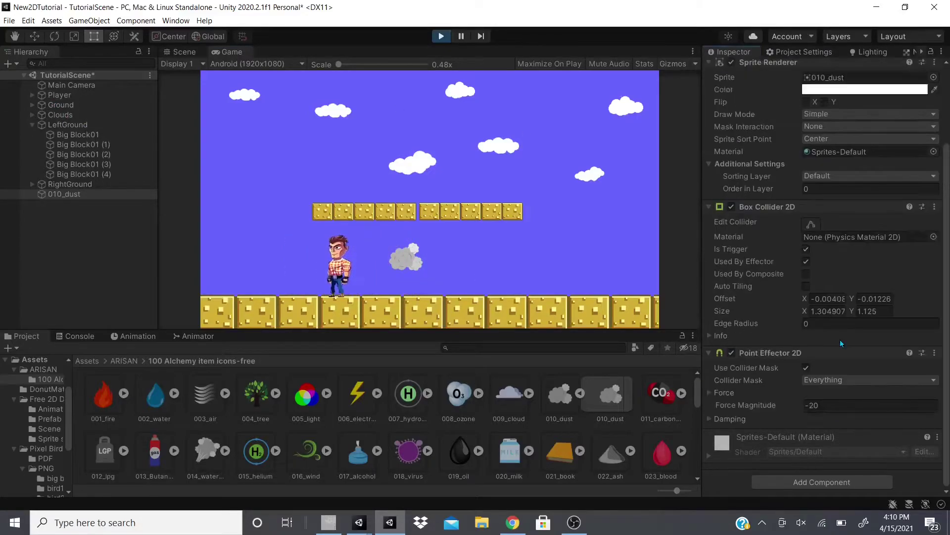
text(50)
click(590, 200)
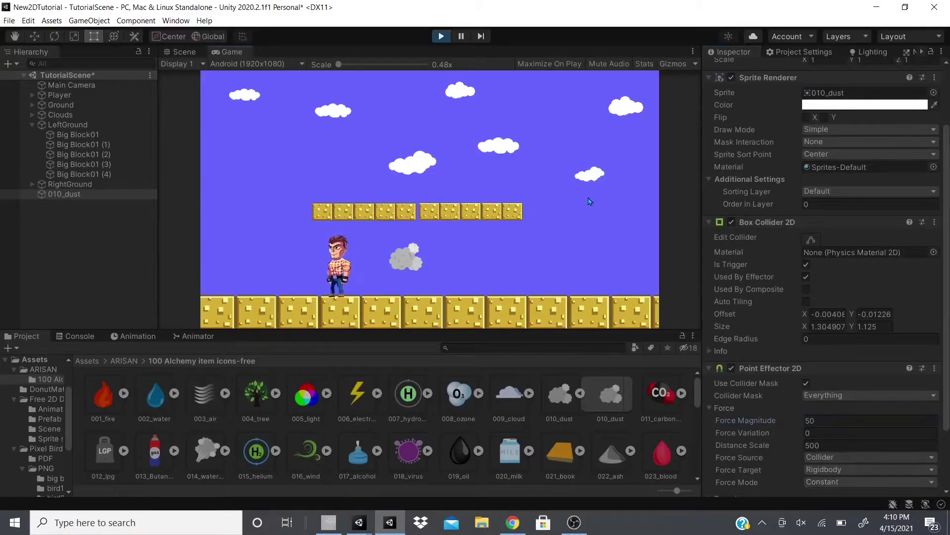
scroll(776, 310, down, 3)
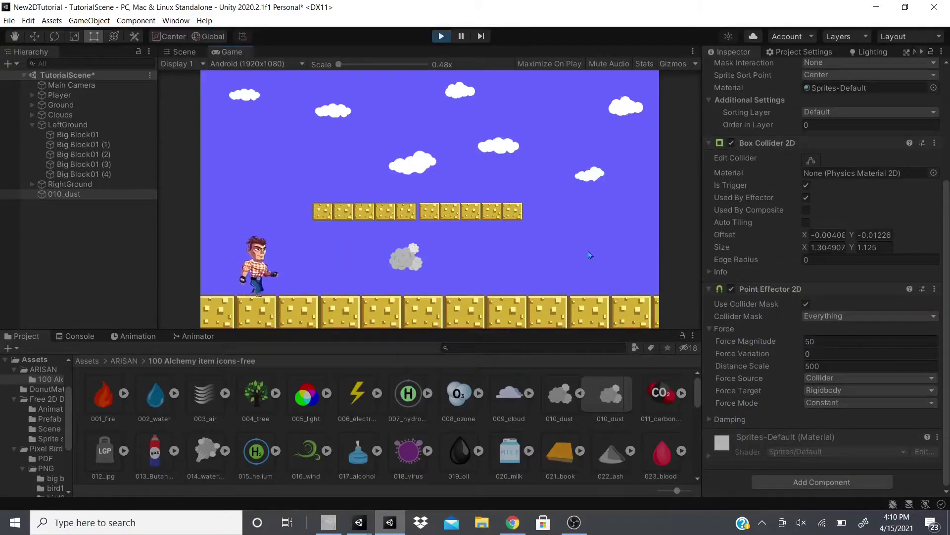
- Change the Point Effector 2D's Force Mode to Inverse Linear and walk the player back and forth at the dust cloud
click(848, 401)
click(837, 429)
click(526, 270)
key(Right)
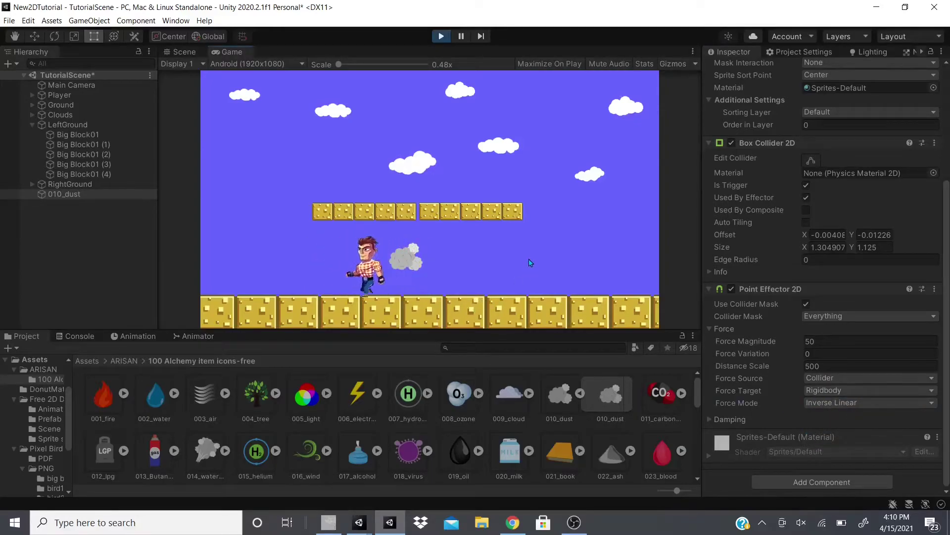
key(Left)
key(Right)
key(Left)
key(Right)
key(Left)
key(Left)
- Set the Force Magnitude to -50 and the Force Variation to about 1.05, and walk the player into the dust
text(-50)
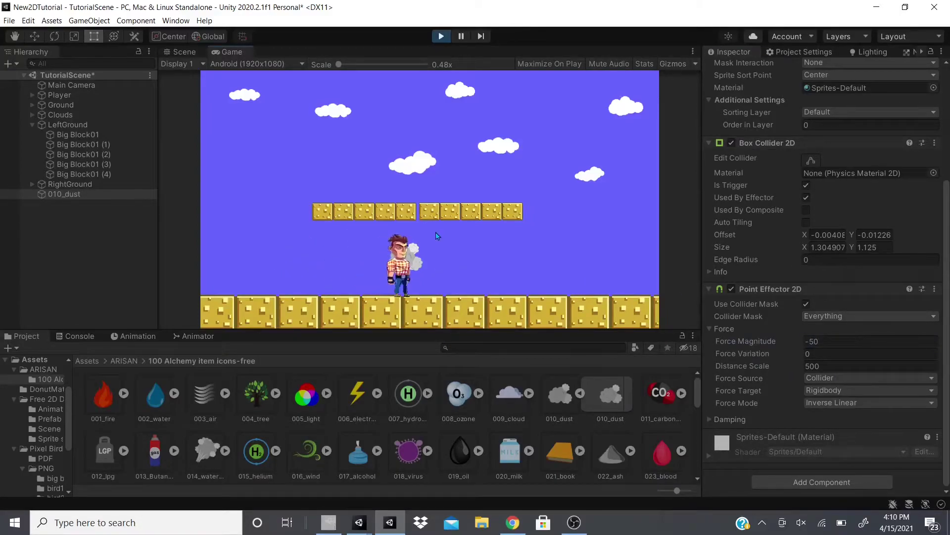
drag(768, 354, 786, 352)
click(480, 278)
key(Right)
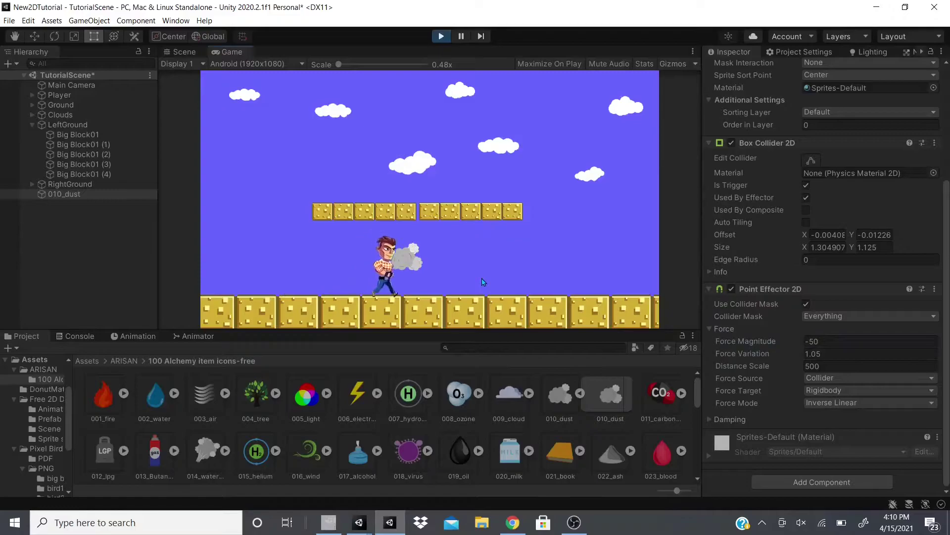
- Try the Inverse Squared Force Mode, and switch the effector to Rigidbody Force Source and Constant Force Mode
click(815, 405)
click(834, 439)
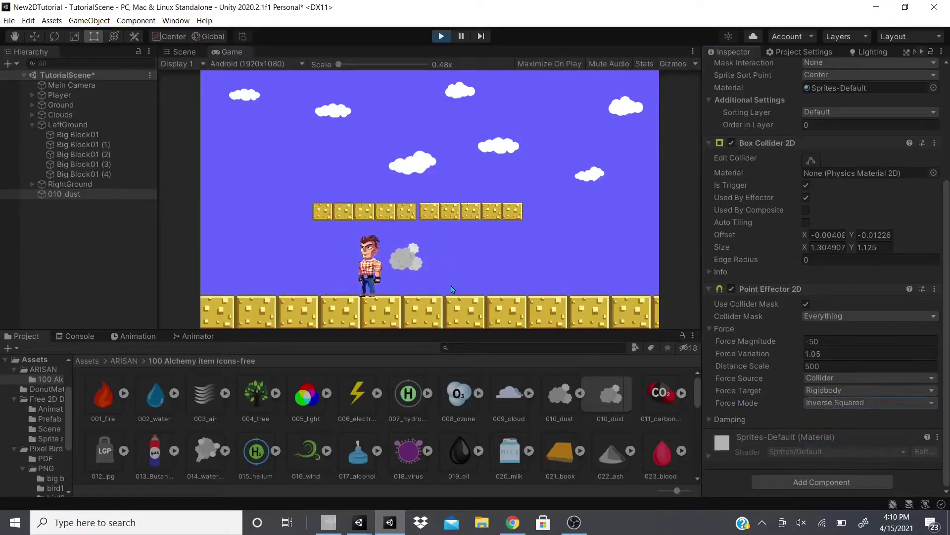
click(841, 377)
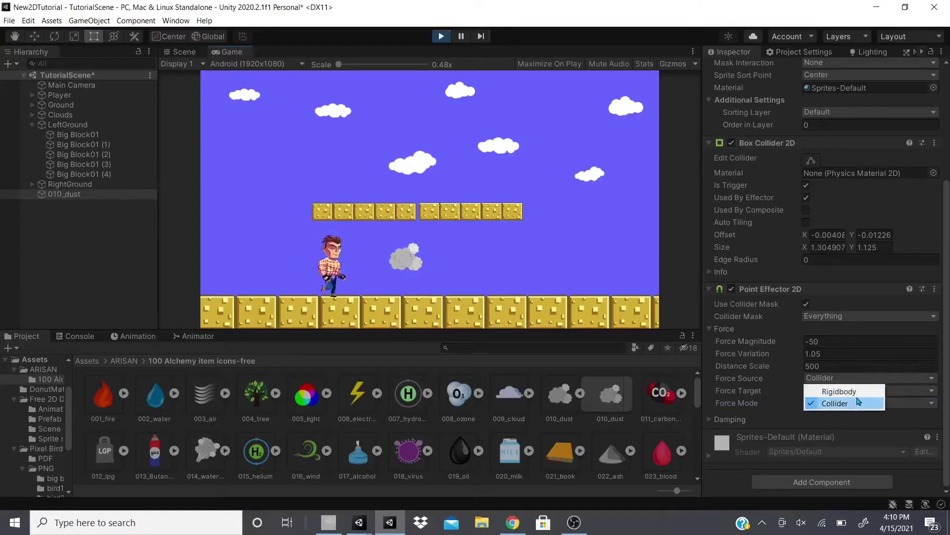
click(824, 390)
click(820, 404)
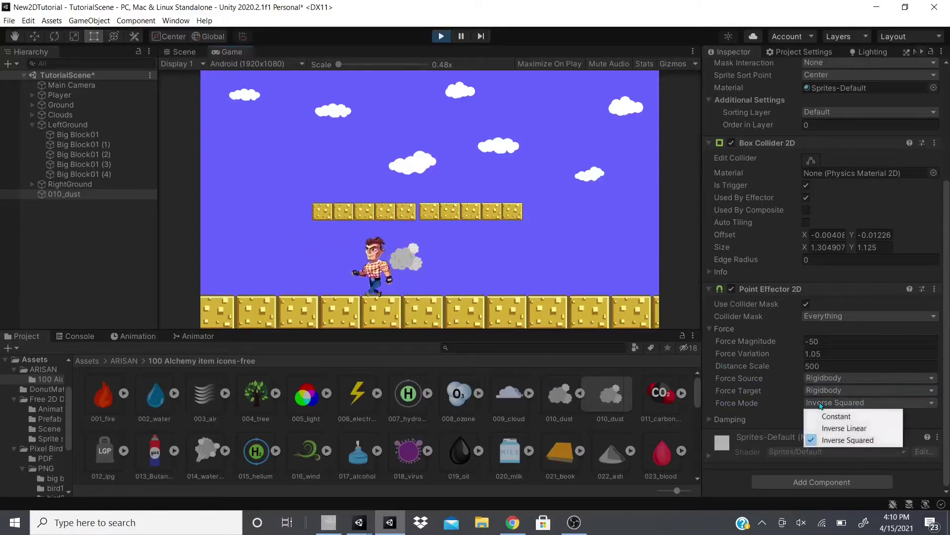
click(831, 415)
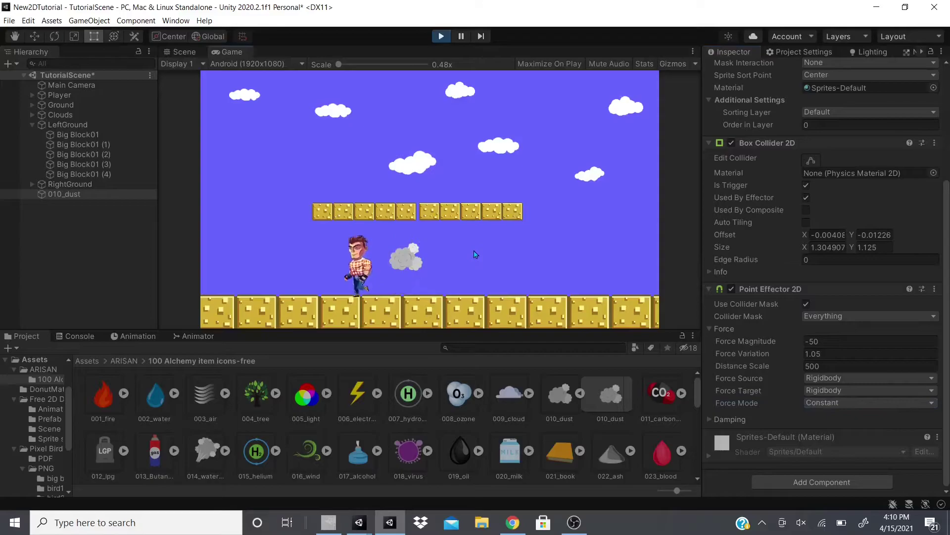
- Set the Force Magnitude to 50 and walk the player toward the dust cloud in the running game
click(860, 340)
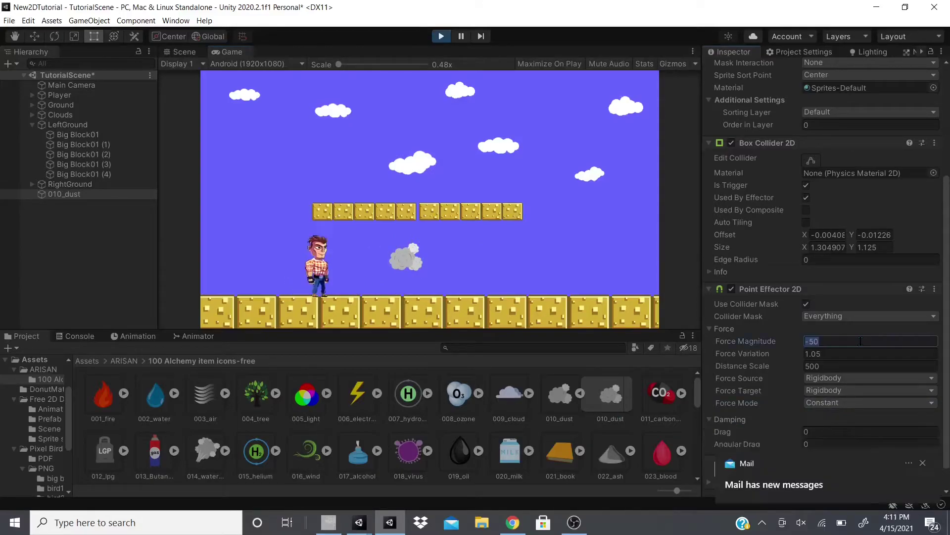
click(471, 248)
key(Left)
key(Right)
key(Right)
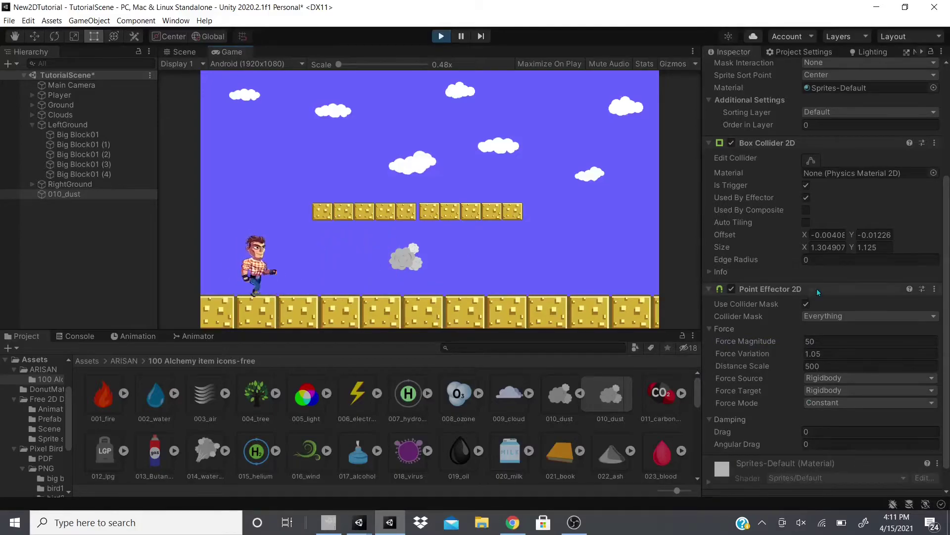
- Set the Point Effector 2D's Force Variation to 0 and move the player toward the dust cloud
click(829, 355)
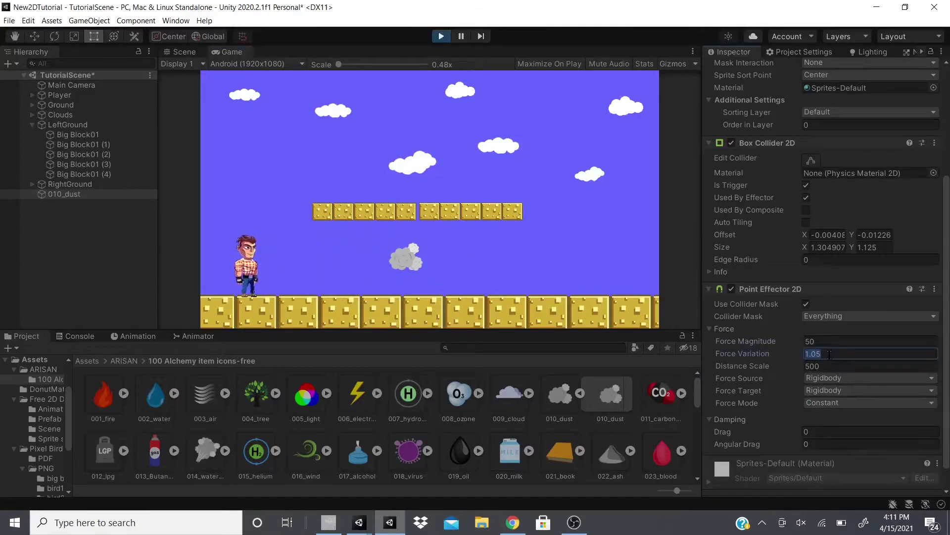
click(593, 174)
key(Right)
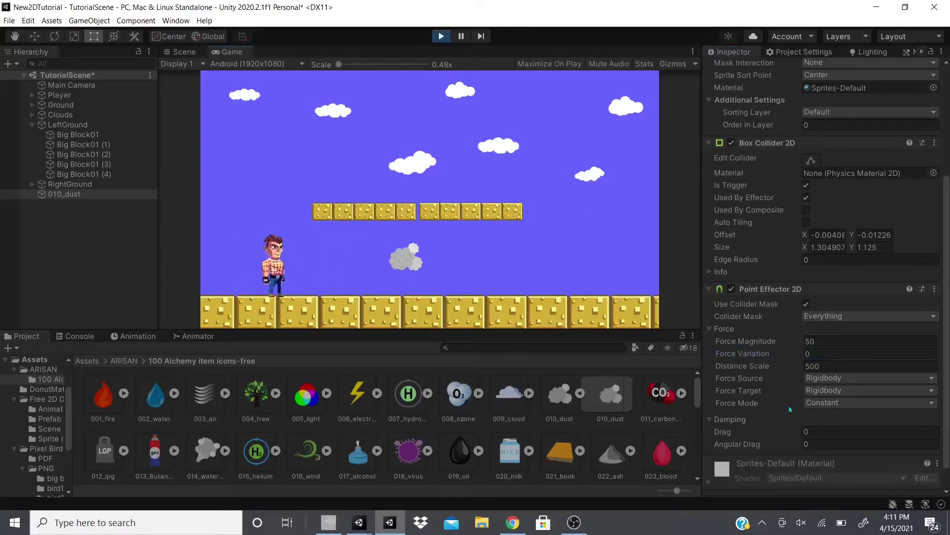
- Set the Point Effector 2D's damping Drag to 10 and walk the player into the dust cloud
click(834, 432)
click(482, 169)
key(Right)
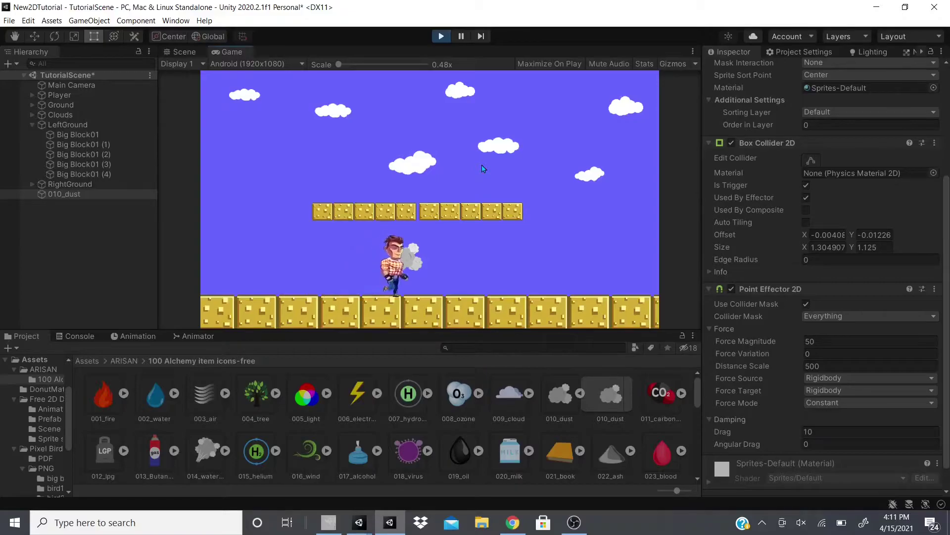
key(Right)
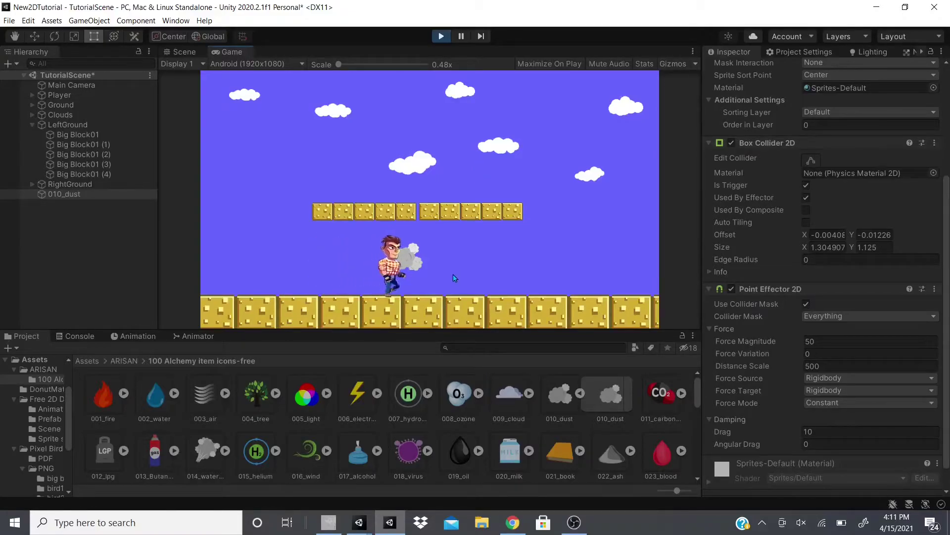
- Stop the running game and review the dust sprite's Point Effector 2D settings
click(441, 37)
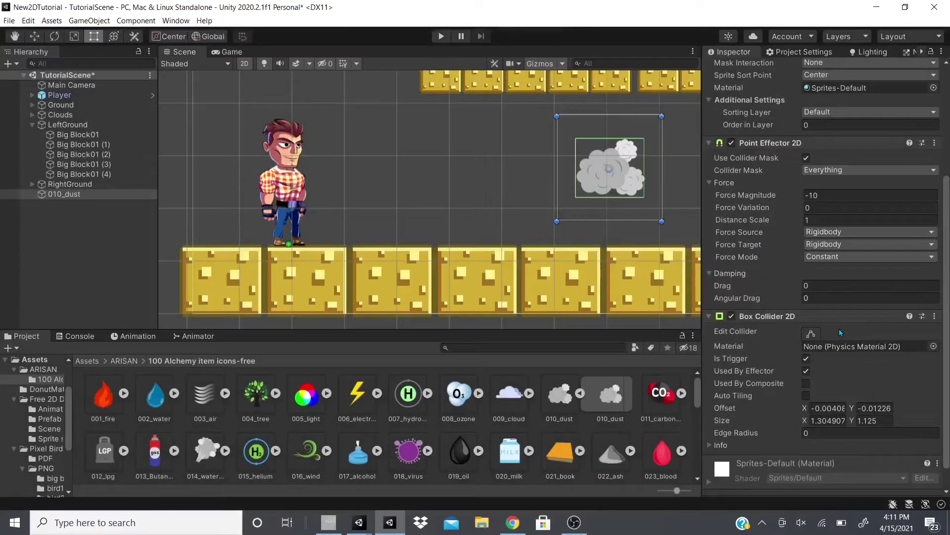
scroll(839, 328, down, 1)
scroll(791, 294, up, 4)
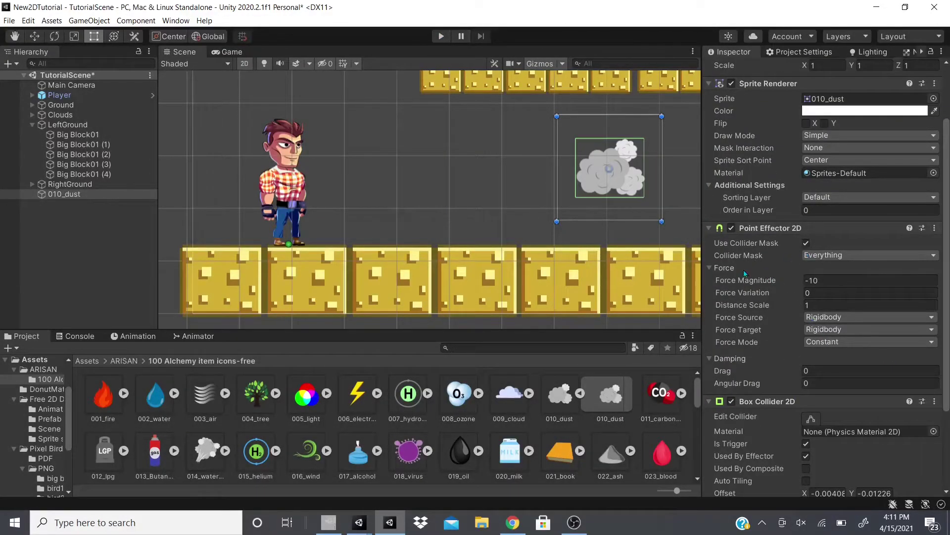